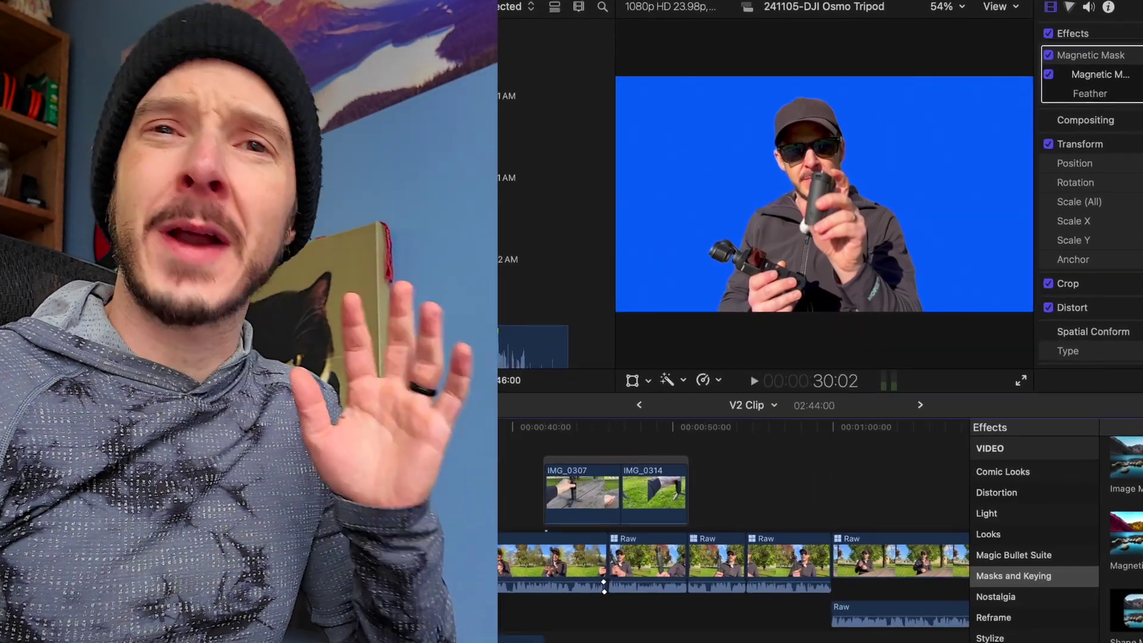
- Play back the clip, then drop Magnetic Mask onto the presenter's first Raw park clip
{"action": "key", "text": "space"}
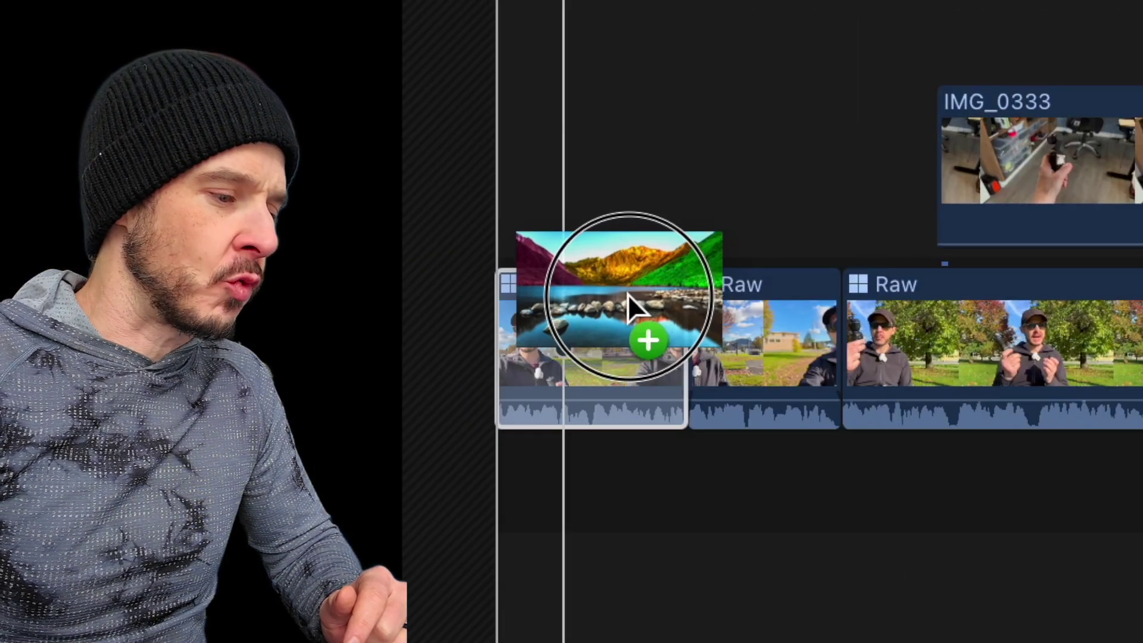
{"action": "left_click_drag", "start_coordinate": [960, 366], "coordinate": [630, 299]}
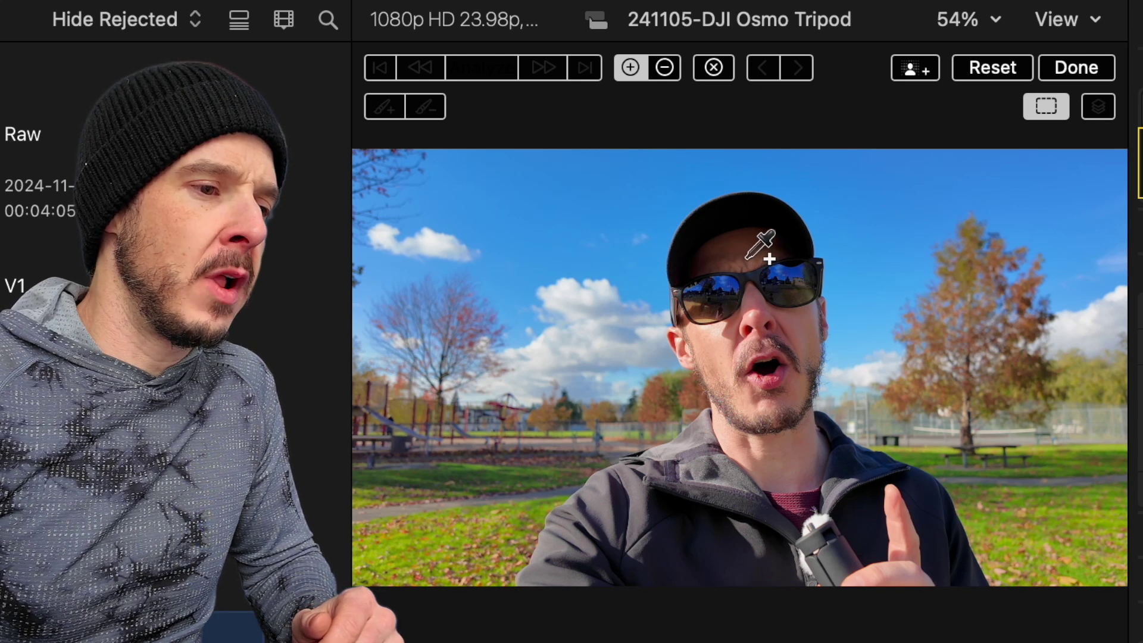
- Select the presenter's cap as the mask subject and add his jacket
{"action": "left_click", "coordinate": [748, 257]}
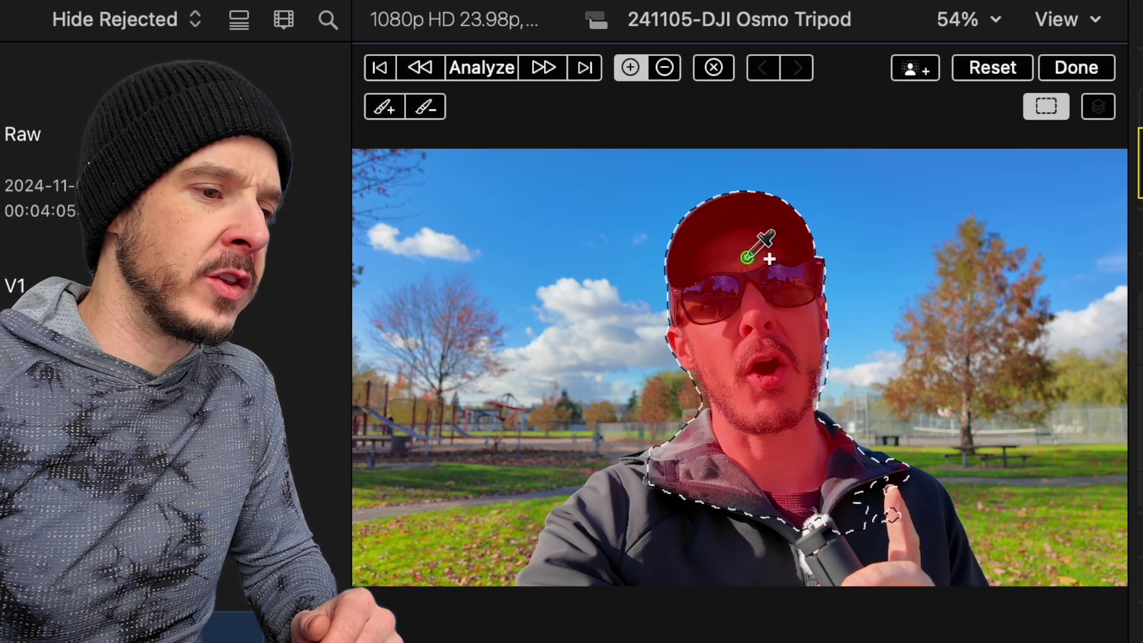
{"action": "left_click", "coordinate": [666, 506]}
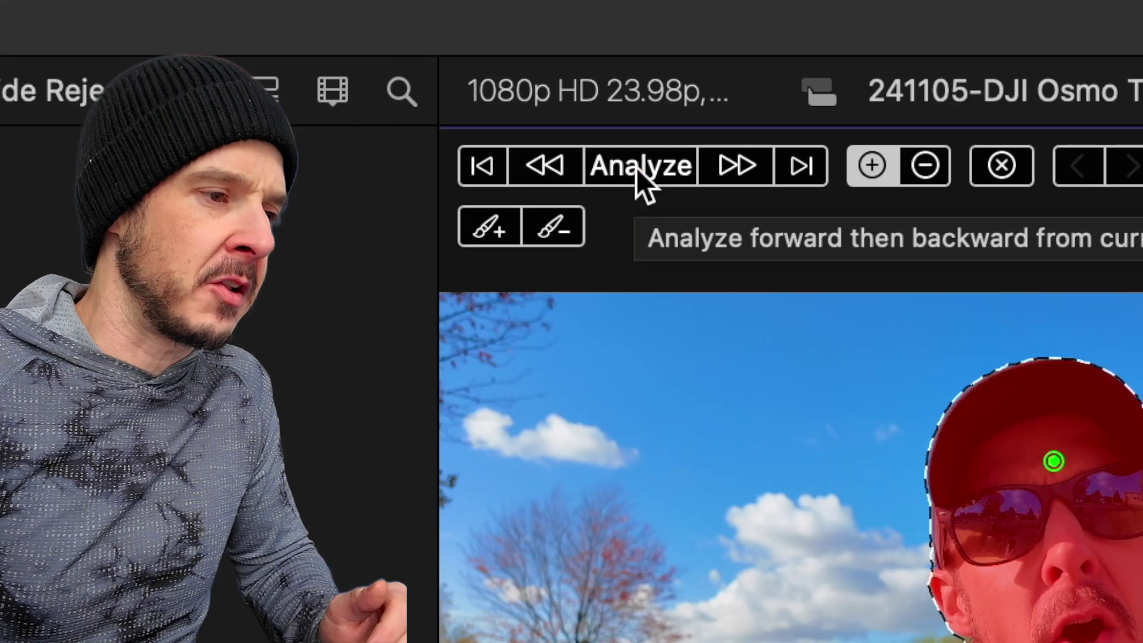
- Analyze the presenter's mask forward and backward from the current frame
{"action": "left_click", "coordinate": [469, 69]}
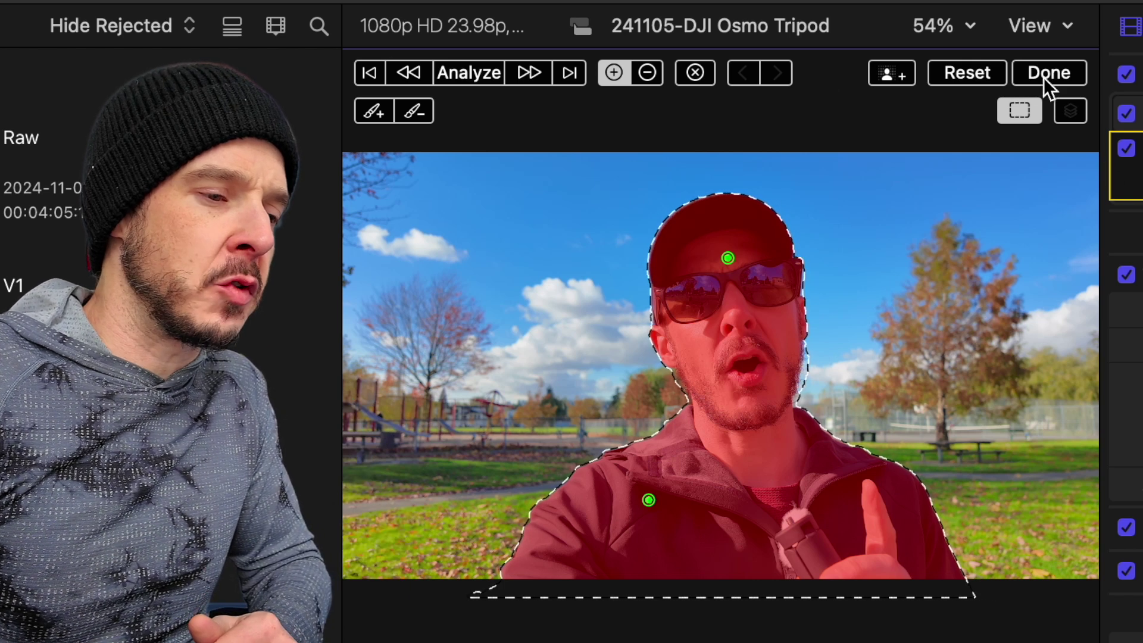
- Finish the presenter's mask with Done, leaving him cut out against black
{"action": "left_click", "coordinate": [1042, 76]}
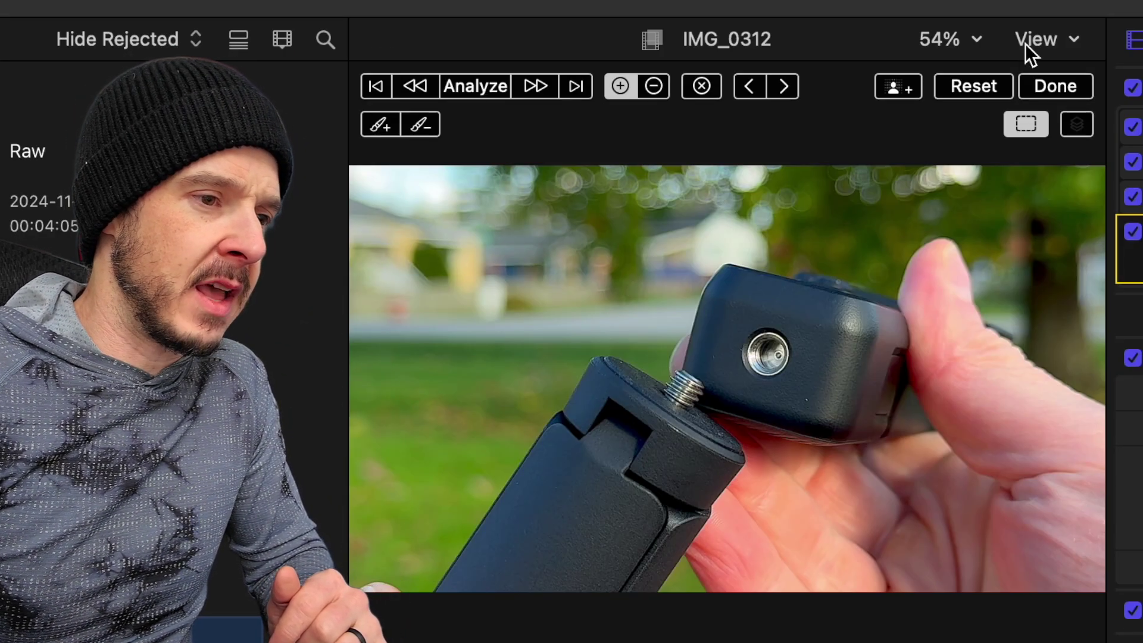
- Select the gadget and its holding hand in IMG_0312, then analyze that mask
{"action": "left_click", "coordinate": [820, 347]}
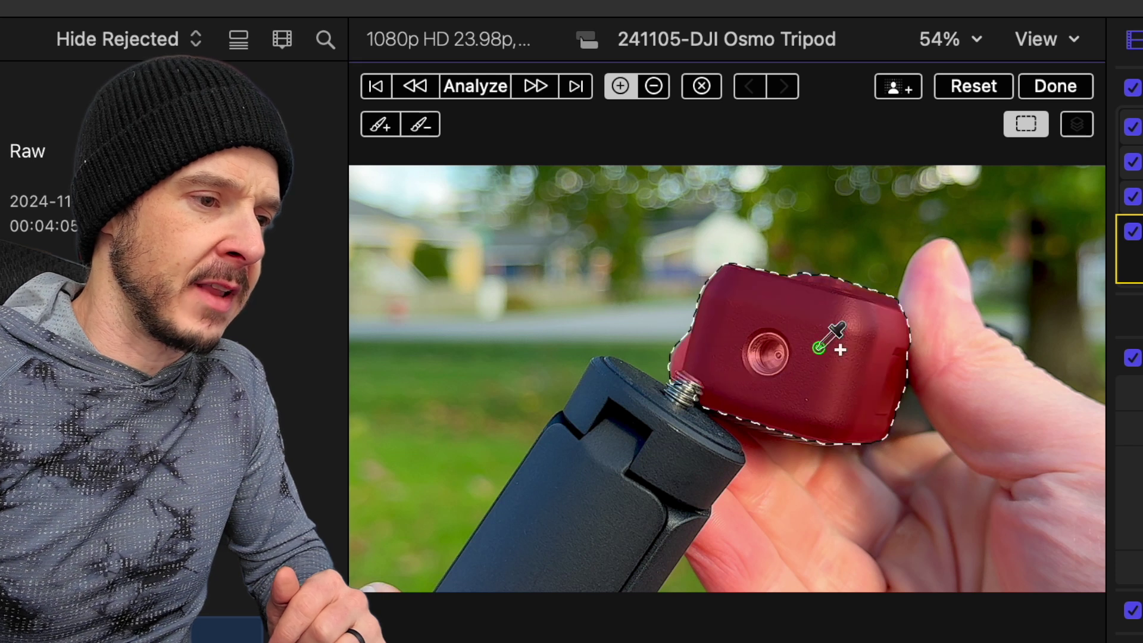
{"action": "left_click", "coordinate": [805, 510]}
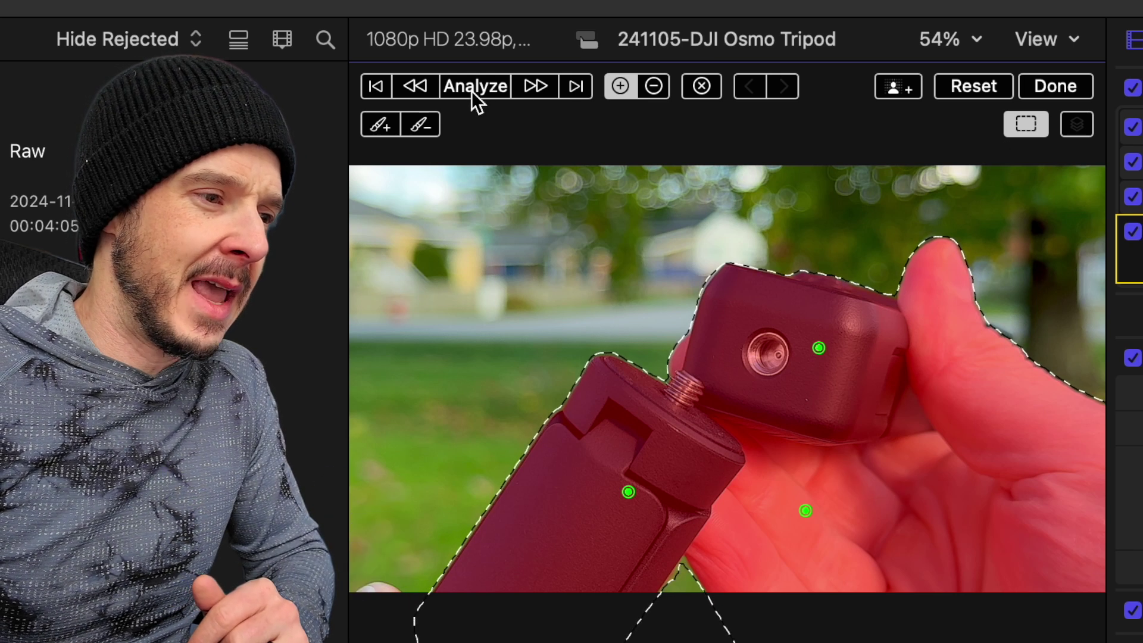
{"action": "left_click", "coordinate": [471, 90]}
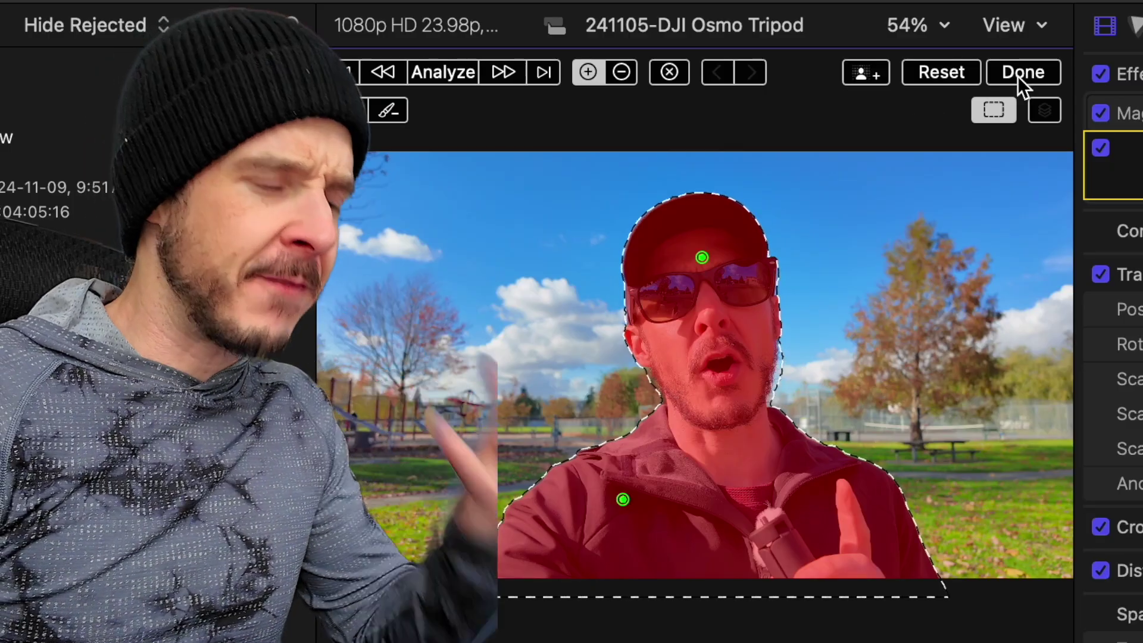
- Close the park-clip mask edit with Done to view the presenter isolated on black
{"action": "left_click", "coordinate": [1018, 72]}
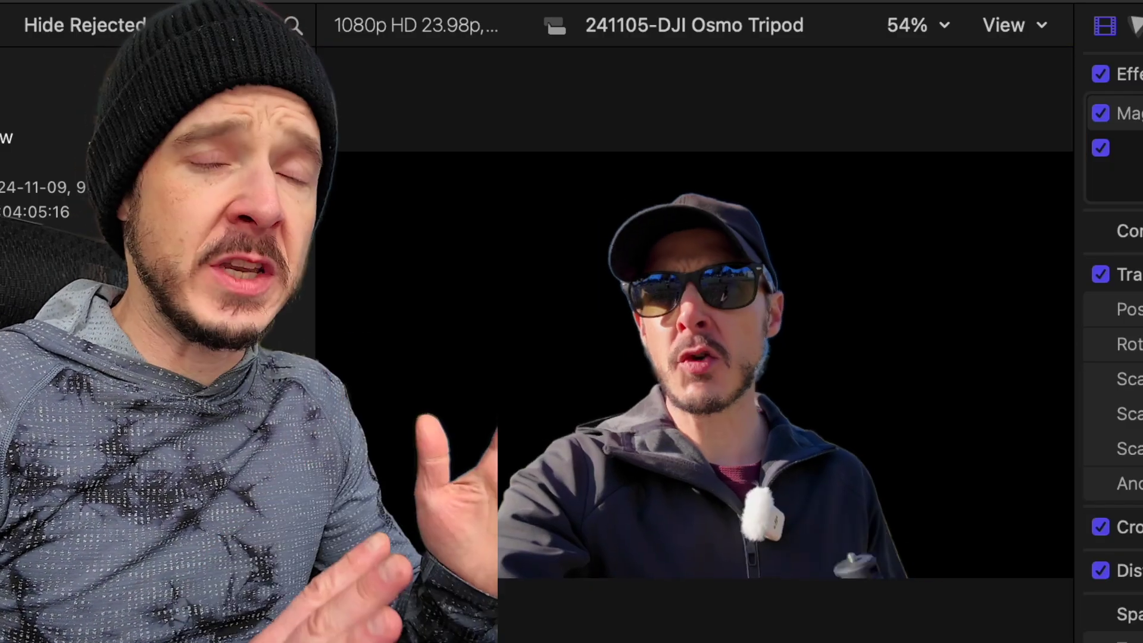